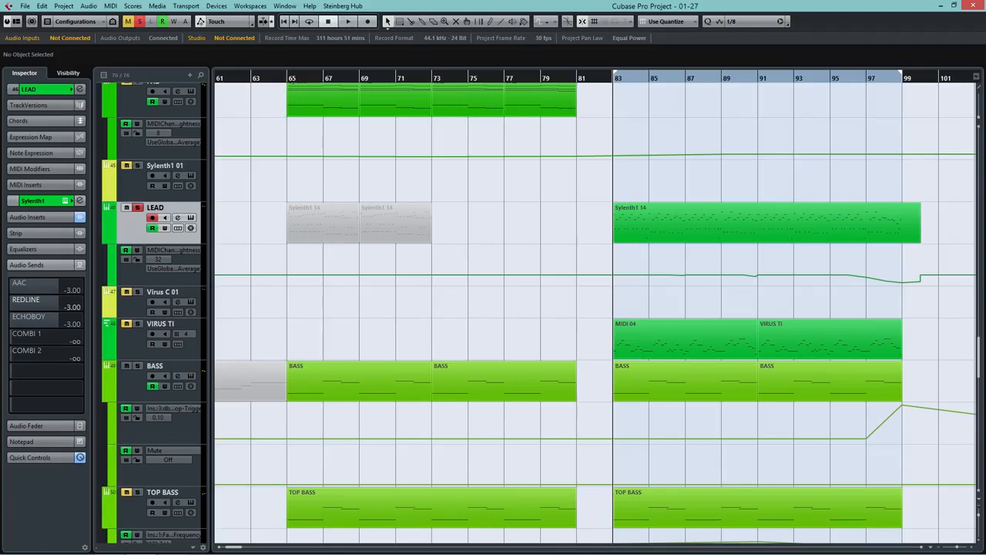
- Audition the LEAD track with the REDLINE and ECHOBOY sends both active and with REDLINE alone, and bypass both again
{"action": "left_click", "coordinate": [8, 305]}
{"action": "left_click", "coordinate": [9, 322]}
{"action": "key", "text": "space"}
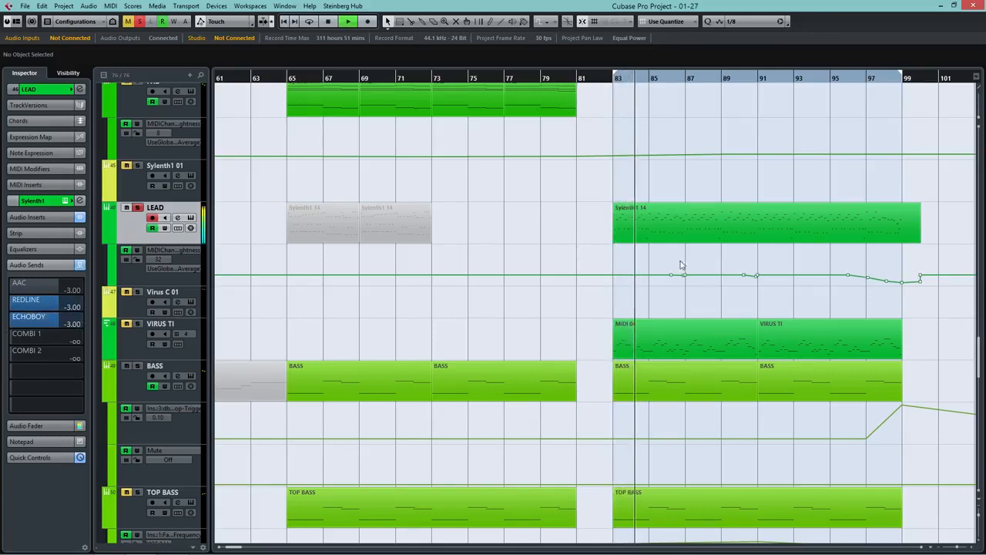
{"action": "left_click", "coordinate": [9, 322]}
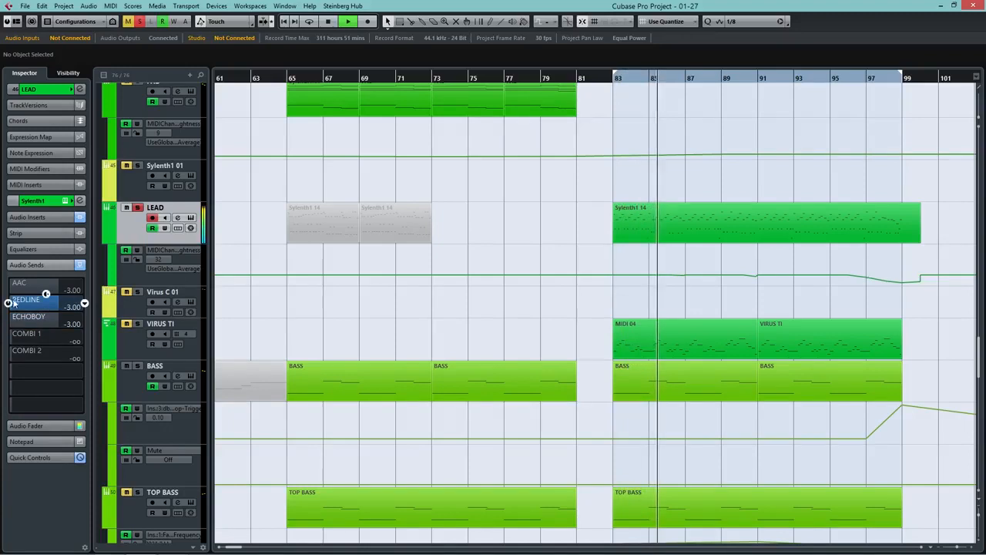
{"action": "left_click", "coordinate": [9, 303]}
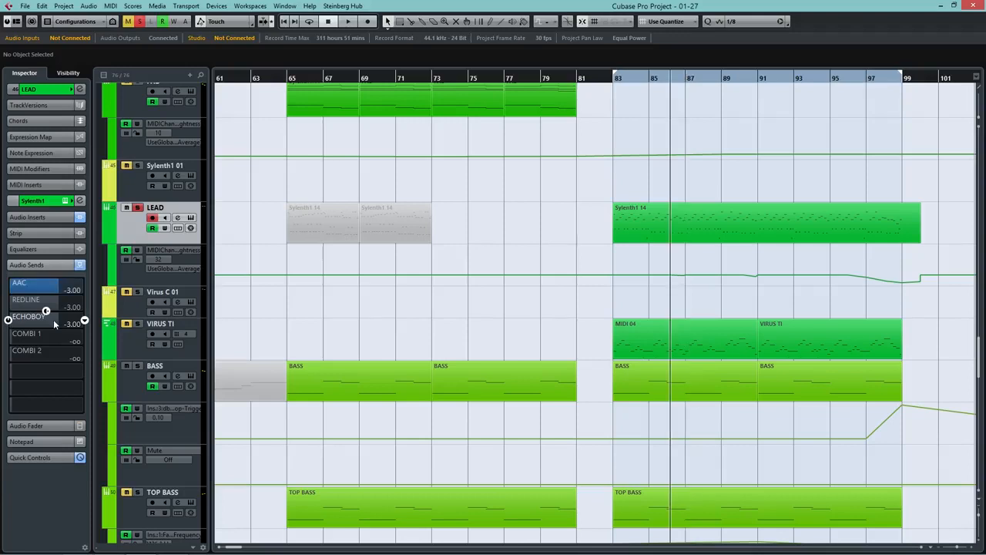
- Play the LEAD track with AAC bypassed and only the ECHOBOY send active, and switch ECHOBOY off again
{"action": "left_click", "coordinate": [7, 319]}
{"action": "key", "text": "space"}
{"action": "left_click", "coordinate": [7, 284]}
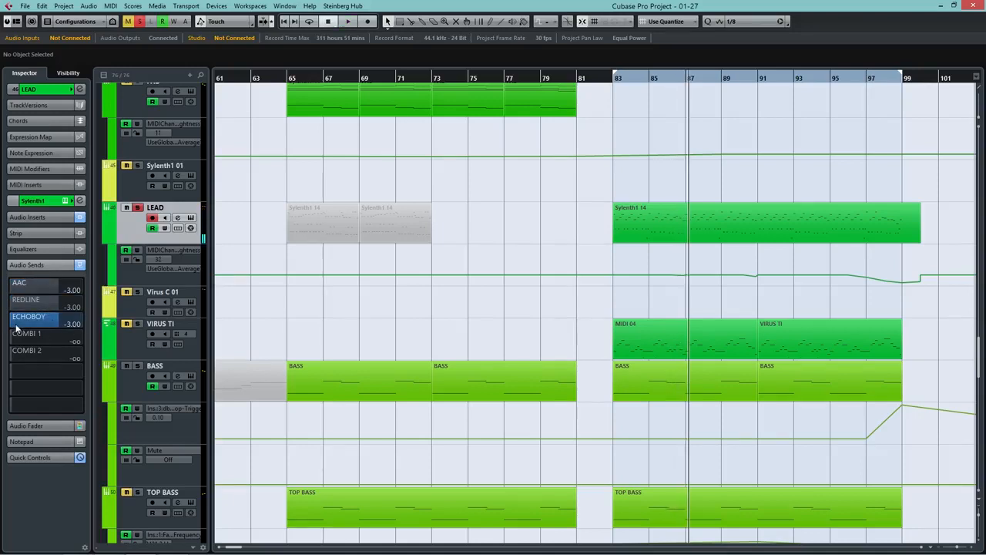
{"action": "left_click", "coordinate": [7, 319]}
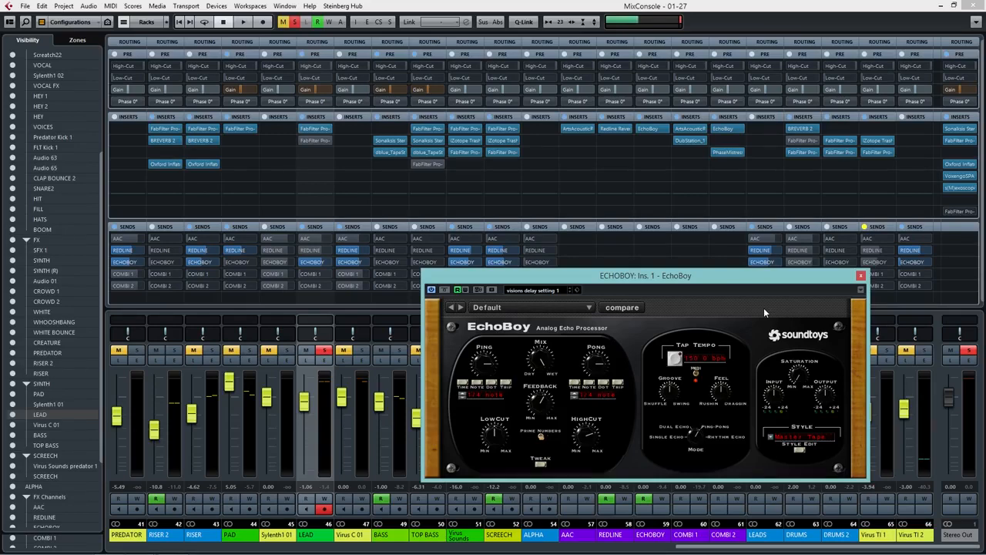
- Audition the LEAD channel's sends in the mixer, bypassing REDLINE and ECHOBOY and leaving only AAC active
{"action": "key", "text": "space"}
{"action": "left_click", "coordinate": [321, 262]}
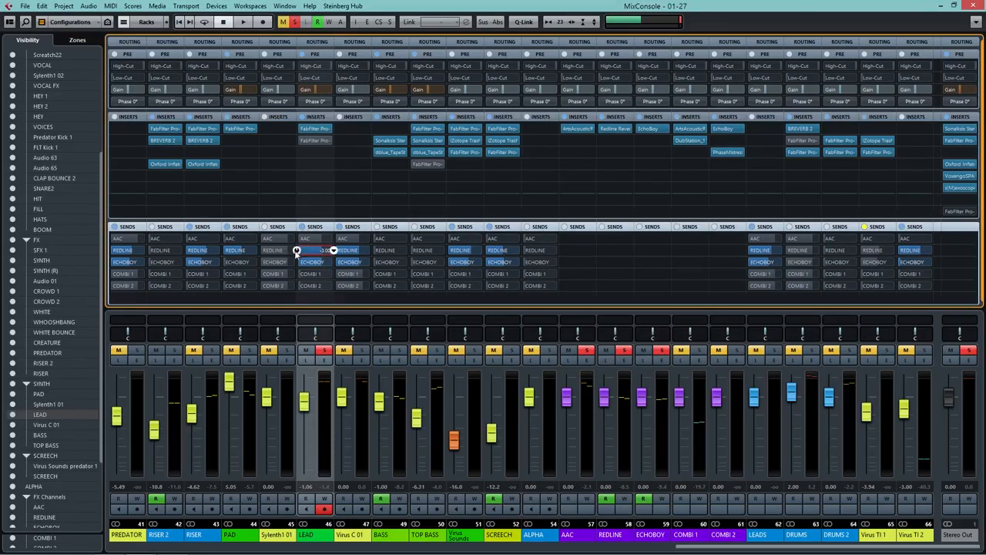
{"action": "left_click", "coordinate": [297, 251]}
{"action": "left_click", "coordinate": [297, 238]}
{"action": "key", "text": "space"}
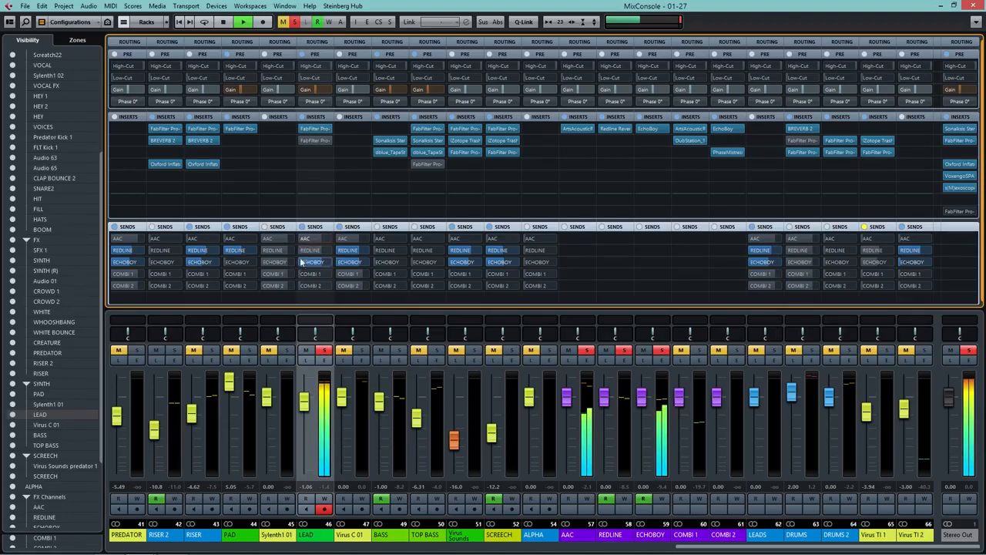
{"action": "key", "text": "space"}
{"action": "left_click", "coordinate": [298, 238]}
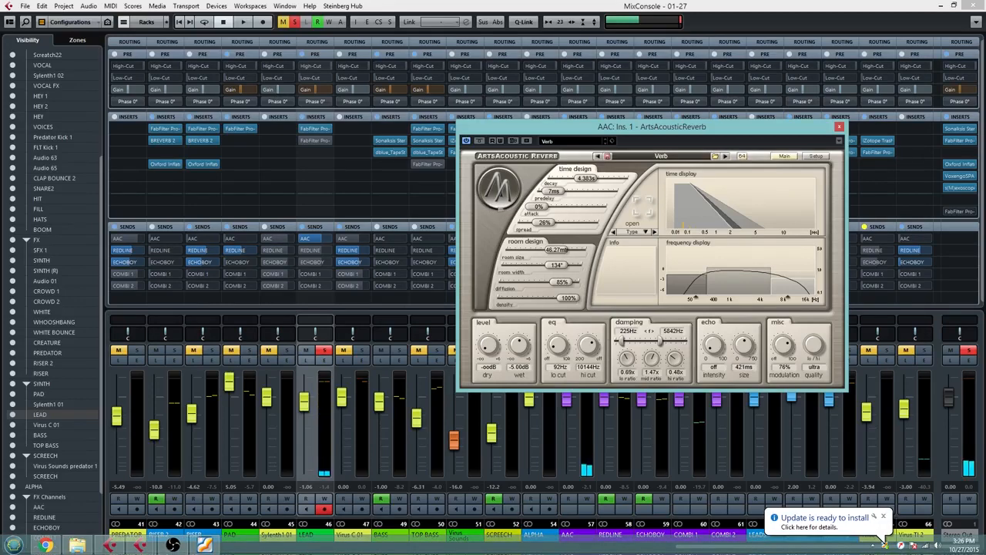
- Try the AAC reverb's decay at 10.256 s and 0.425 s, and return it to 4.383 s
{"action": "left_click_drag", "start_coordinate": [587, 183], "coordinate": [593, 180]}
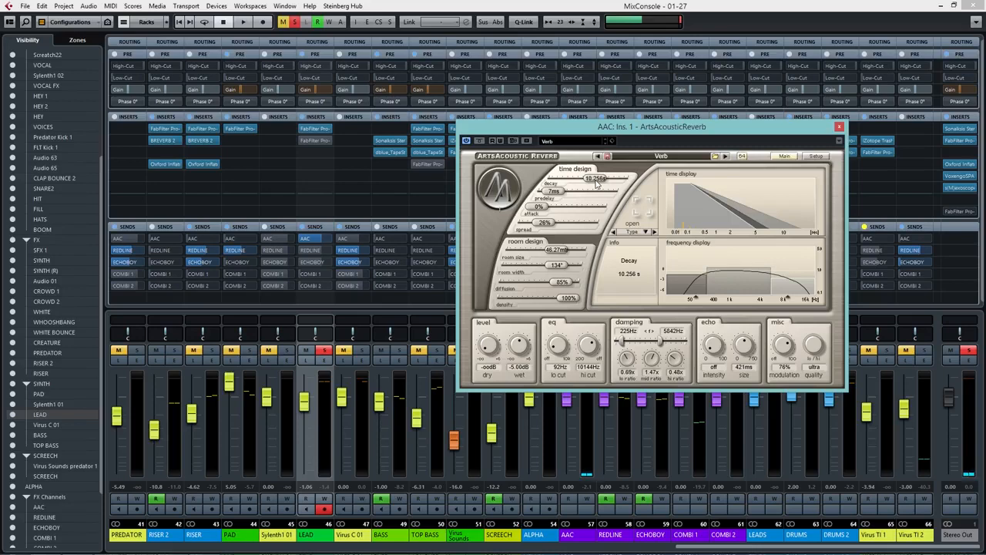
{"action": "left_click_drag", "start_coordinate": [596, 182], "coordinate": [569, 181]}
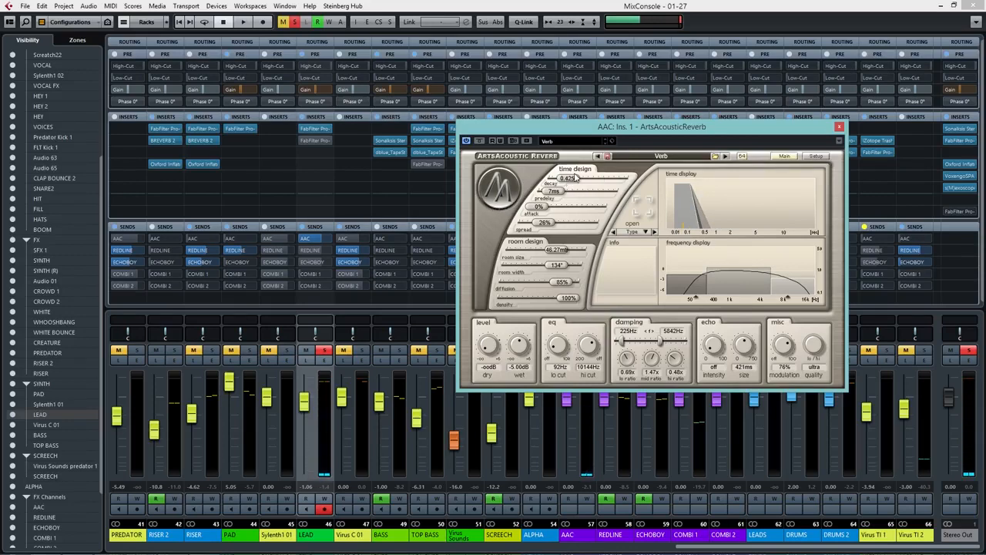
{"action": "left_click_drag", "start_coordinate": [577, 178], "coordinate": [595, 178]}
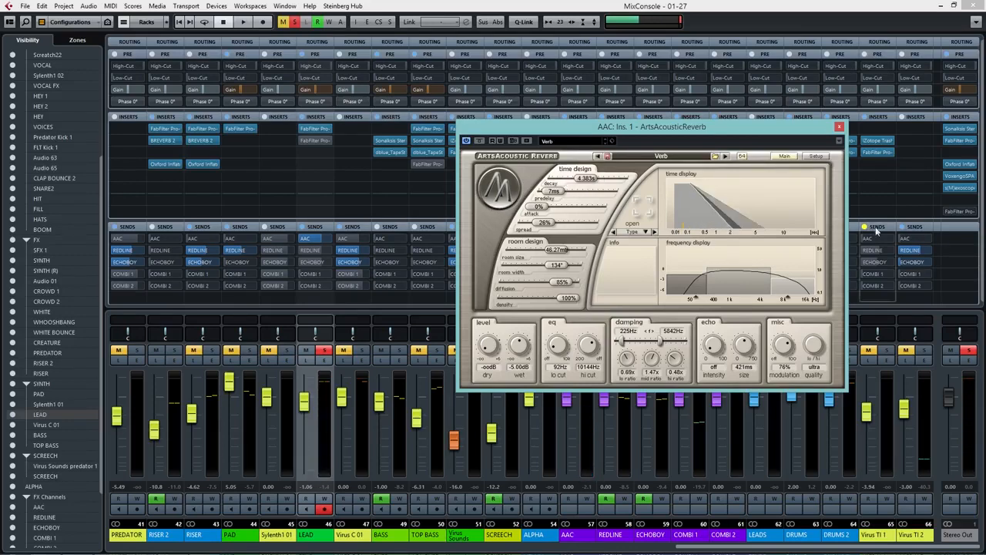
- Try a 309 ms predelay on the AAC reverb and bring it back down to 6 ms
{"action": "mouse_move", "coordinate": [554, 194]}
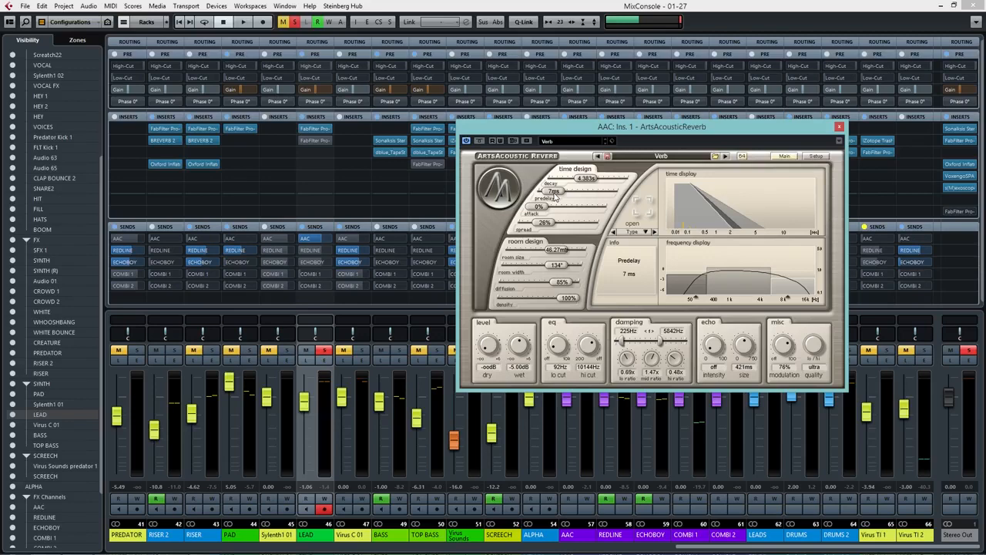
{"action": "left_click_drag", "start_coordinate": [554, 195], "coordinate": [583, 194]}
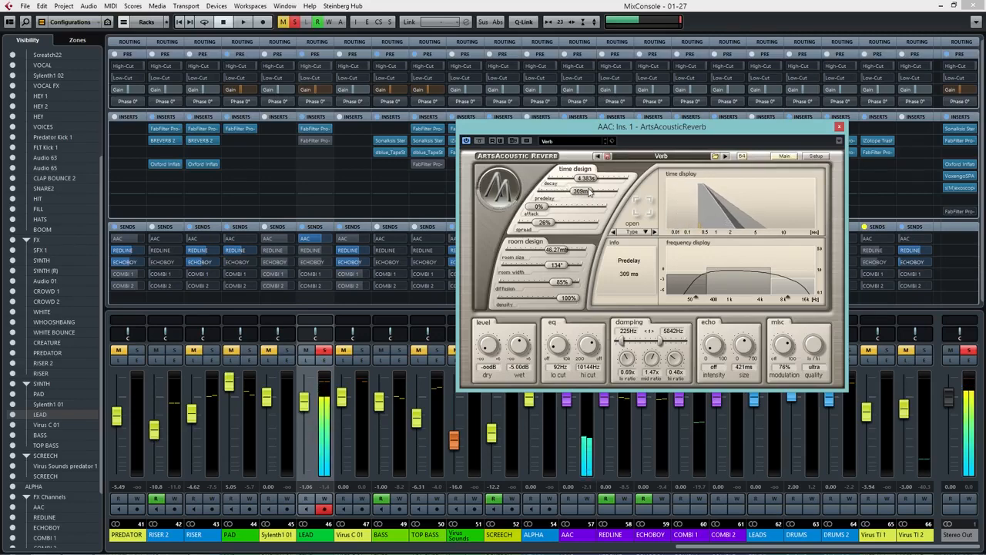
{"action": "left_click_drag", "start_coordinate": [589, 192], "coordinate": [591, 248]}
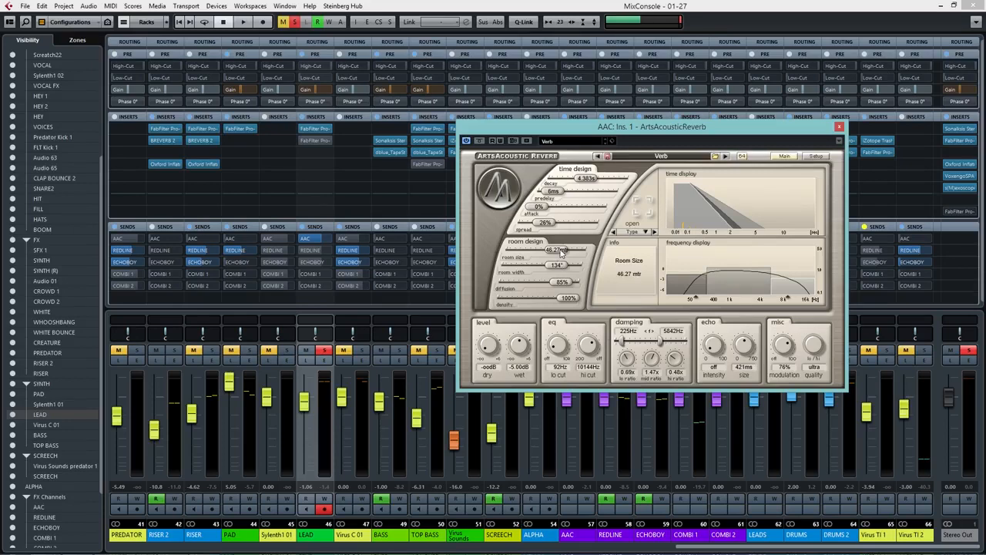
- Compare small and large rooms on the AAC reverb during playback, ending at 2.00 m room size and 0° width
{"action": "left_click_drag", "start_coordinate": [562, 252], "coordinate": [11, 267]}
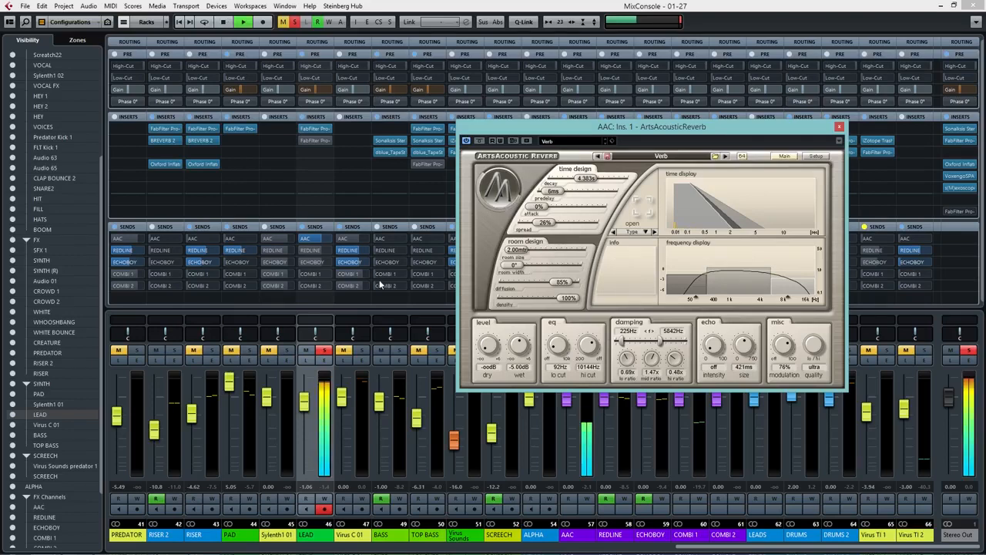
{"action": "left_click_drag", "start_coordinate": [514, 250], "coordinate": [613, 256]}
{"action": "left_click_drag", "start_coordinate": [515, 267], "coordinate": [432, 270]}
{"action": "key", "text": "space"}
{"action": "left_click_drag", "start_coordinate": [585, 249], "coordinate": [370, 250]}
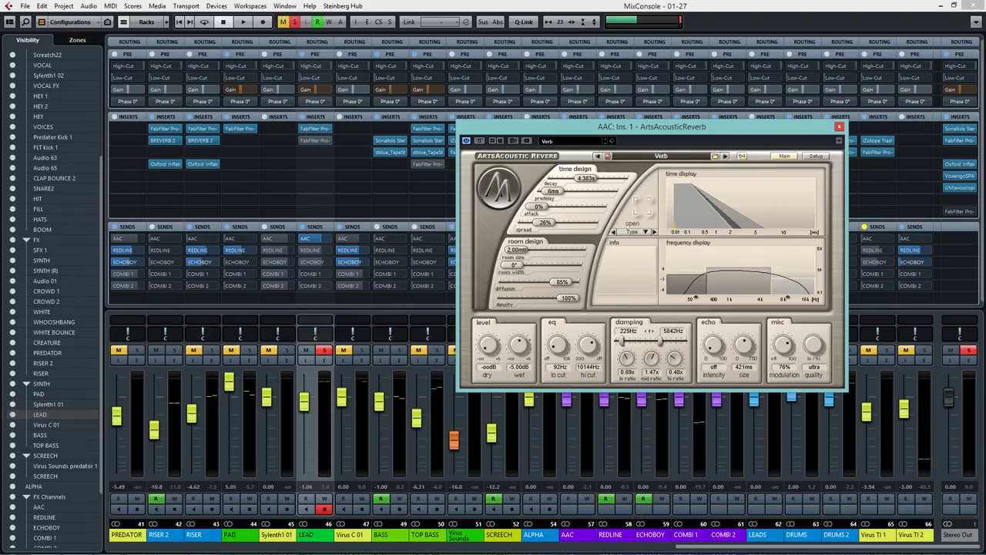
- Shorten the AAC reverb's decay to 0.460 s and enlarge the room to 62.00 m with 180° width
{"action": "mouse_move", "coordinate": [590, 179]}
{"action": "left_click_drag", "start_coordinate": [590, 180], "coordinate": [572, 181]}
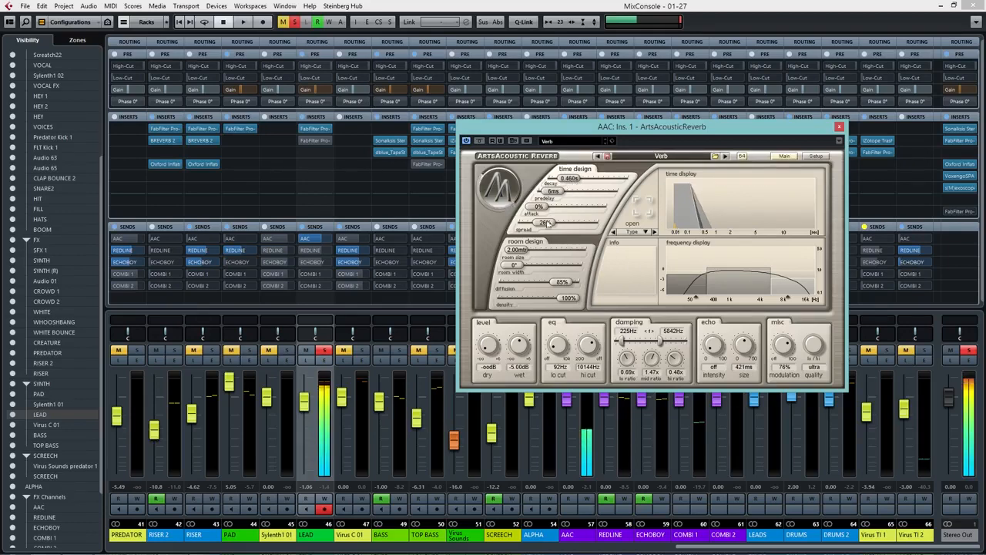
{"action": "mouse_move", "coordinate": [522, 252]}
{"action": "left_click_drag", "start_coordinate": [522, 252], "coordinate": [585, 251]}
{"action": "left_click_drag", "start_coordinate": [515, 265], "coordinate": [648, 263]}
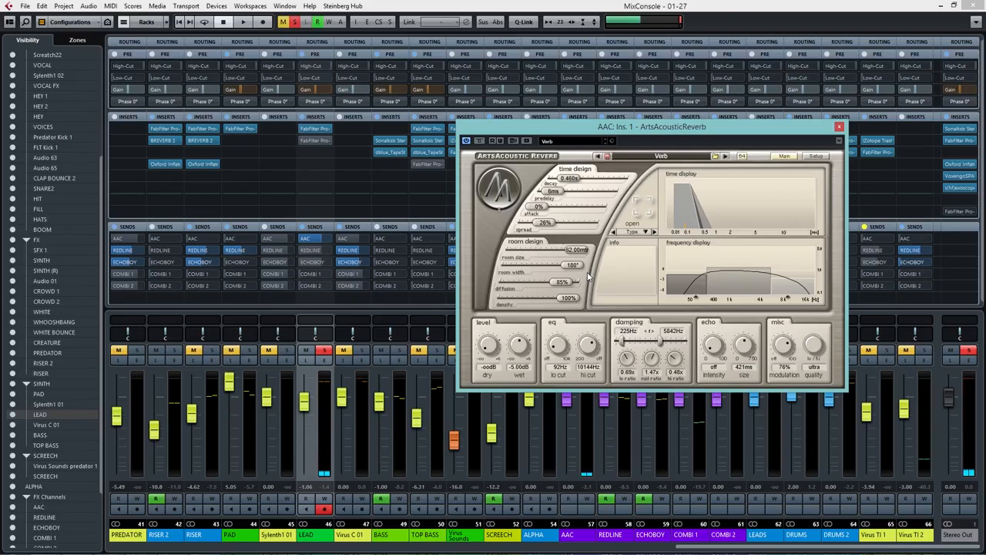
- Try the AAC reverb's room width at 0° with the room size at 62.00 m, and restore the width to 180°
{"action": "left_click_drag", "start_coordinate": [616, 265], "coordinate": [512, 266]}
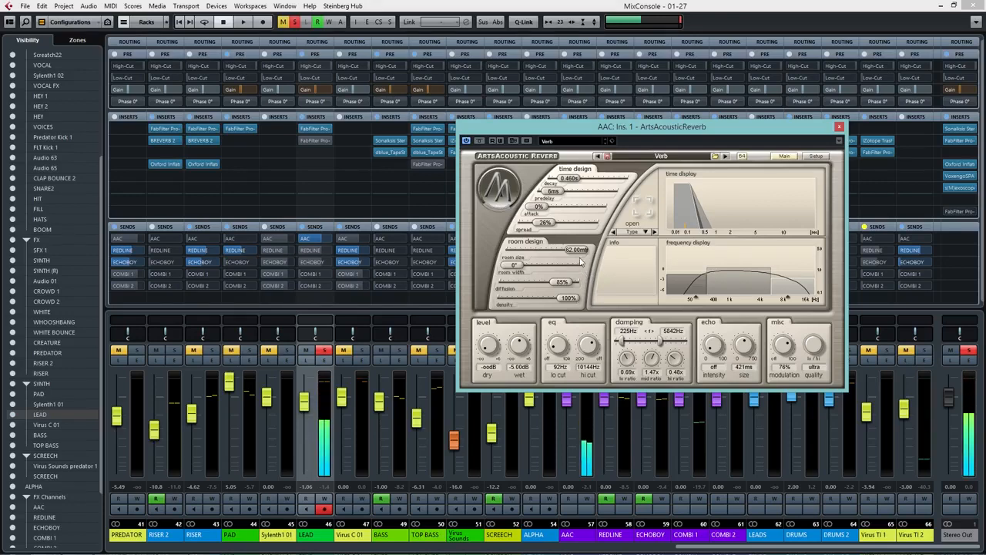
{"action": "mouse_move", "coordinate": [593, 251]}
{"action": "left_mouse_down"}
{"action": "mouse_move", "coordinate": [469, 257]}
{"action": "mouse_move", "coordinate": [585, 254]}
{"action": "left_mouse_up"}
{"action": "mouse_move", "coordinate": [517, 255]}
{"action": "left_click_drag", "start_coordinate": [513, 267], "coordinate": [584, 267]}
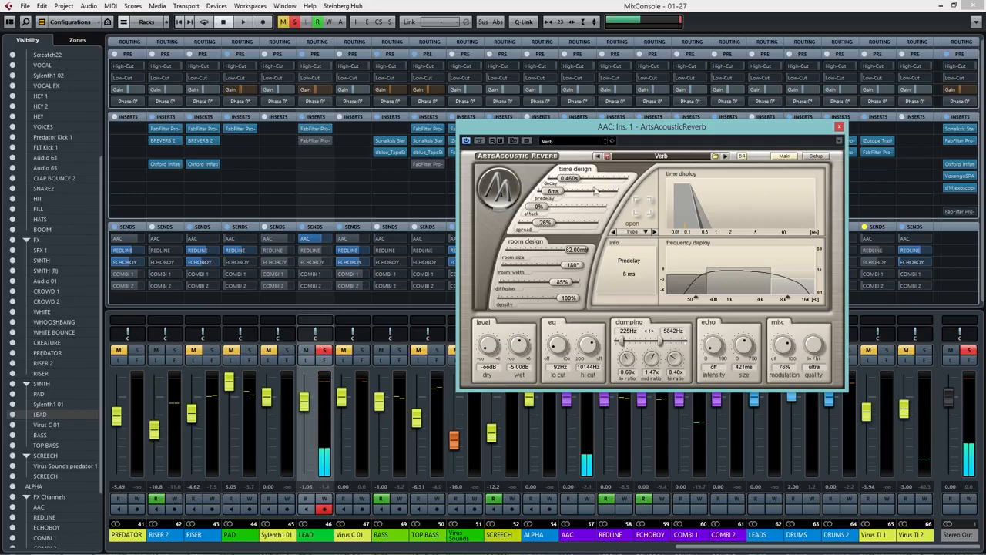
- Set the AAC reverb's decay to 2.593 s
{"action": "left_click_drag", "start_coordinate": [568, 180], "coordinate": [582, 180]}
{"action": "mouse_move", "coordinate": [573, 249]}
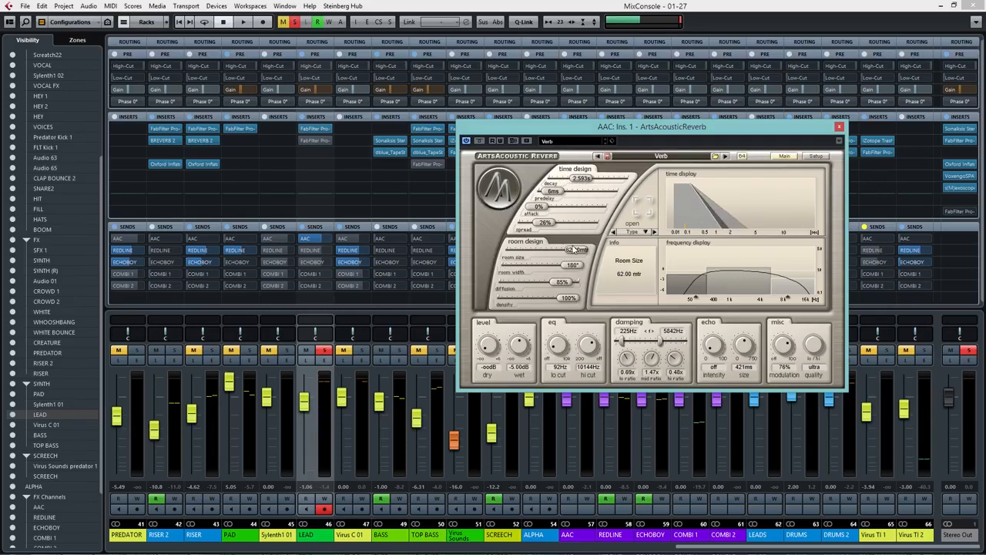
{"action": "mouse_move", "coordinate": [582, 266]}
{"action": "mouse_move", "coordinate": [593, 181]}
- Vary the reverb's high damping ratio in the frequency display between 0.05 and 4.12, ending at 0.51
{"action": "left_click_drag", "start_coordinate": [796, 276], "coordinate": [798, 274]}
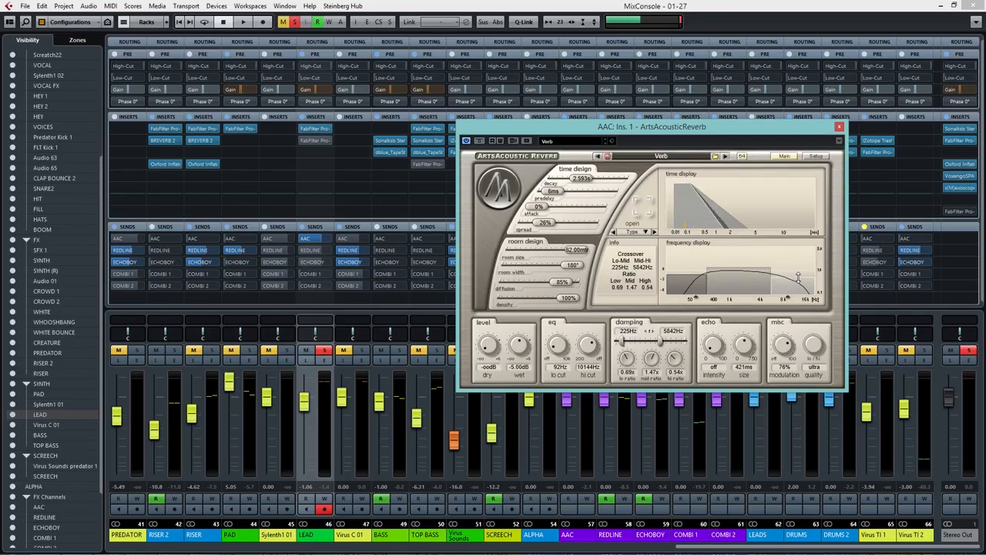
{"action": "left_click_drag", "start_coordinate": [798, 275], "coordinate": [794, 309]}
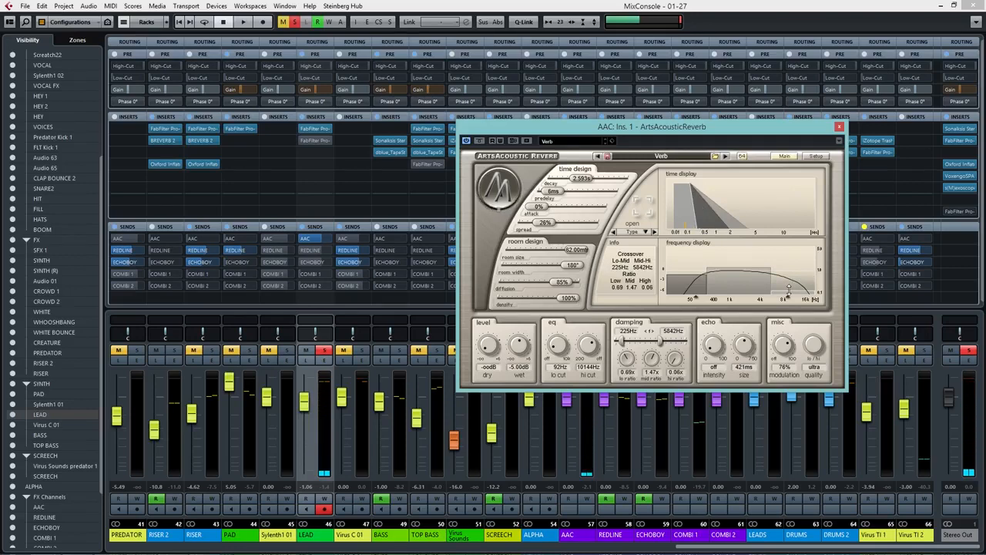
{"action": "left_click_drag", "start_coordinate": [784, 290], "coordinate": [792, 336]}
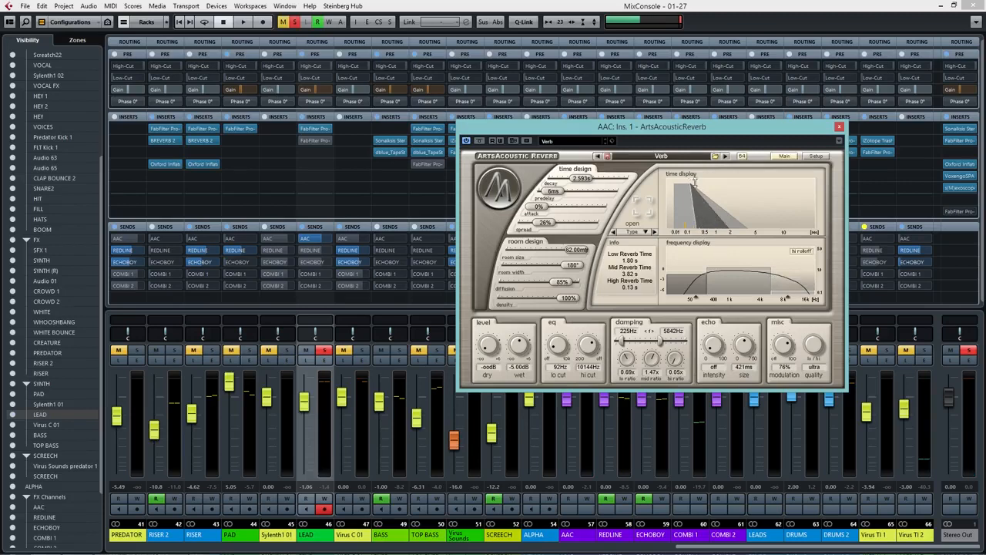
{"action": "left_click_drag", "start_coordinate": [774, 285], "coordinate": [786, 254]}
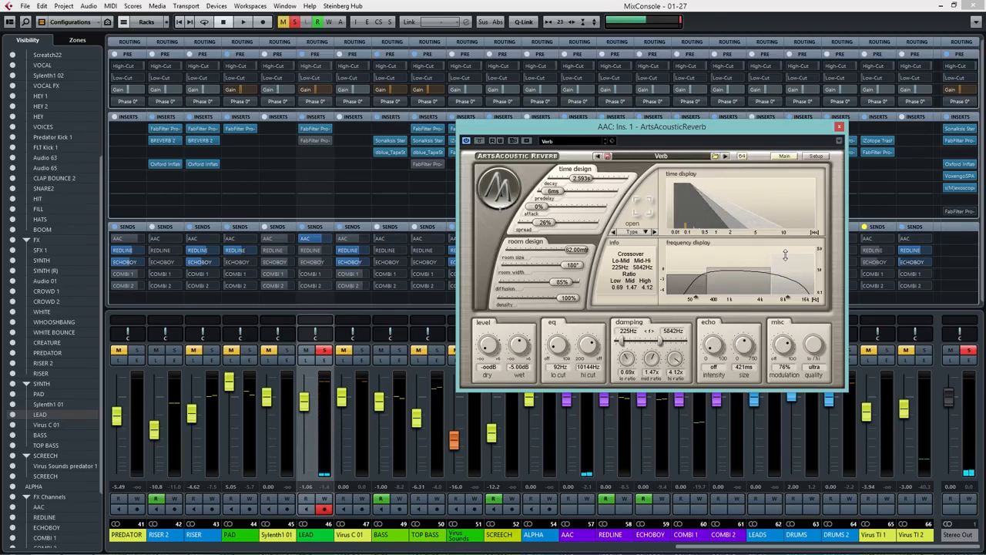
{"action": "left_click_drag", "start_coordinate": [786, 254], "coordinate": [786, 276]}
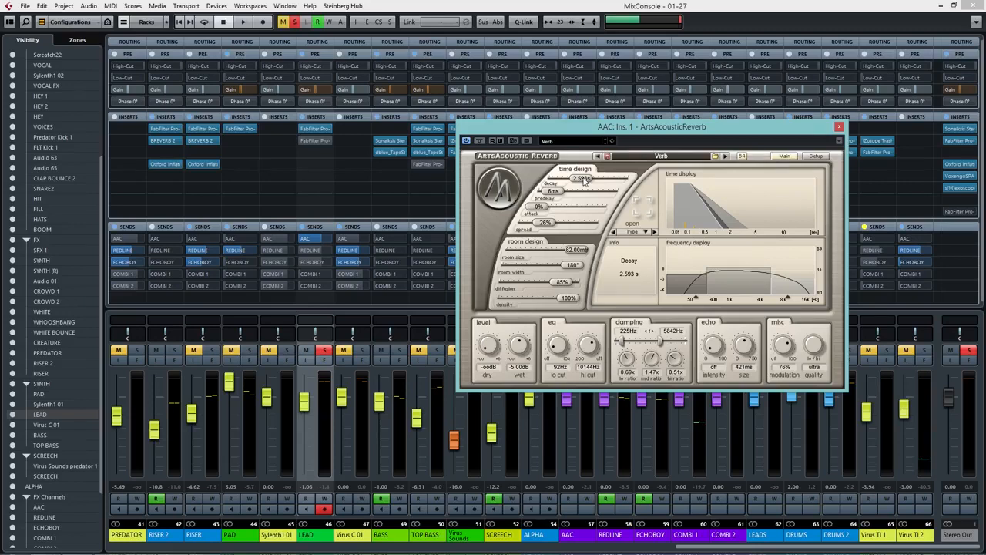
- Try the reverb's hi cut at 1202 Hz, restore the original reverb settings with 10144 Hz hi cut, and close the plug-in
{"action": "left_click_drag", "start_coordinate": [787, 299], "coordinate": [733, 299]}
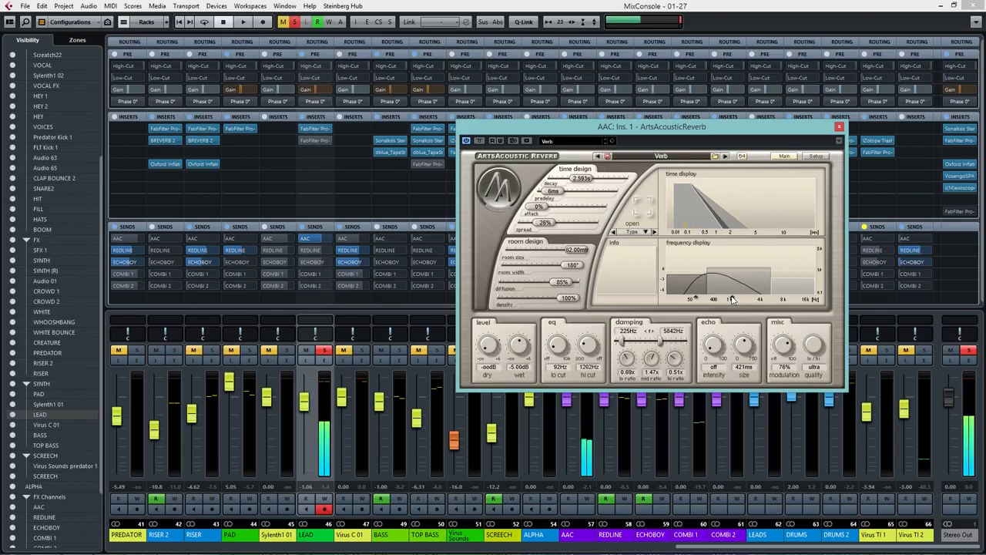
{"action": "left_click_drag", "start_coordinate": [732, 299], "coordinate": [779, 299]}
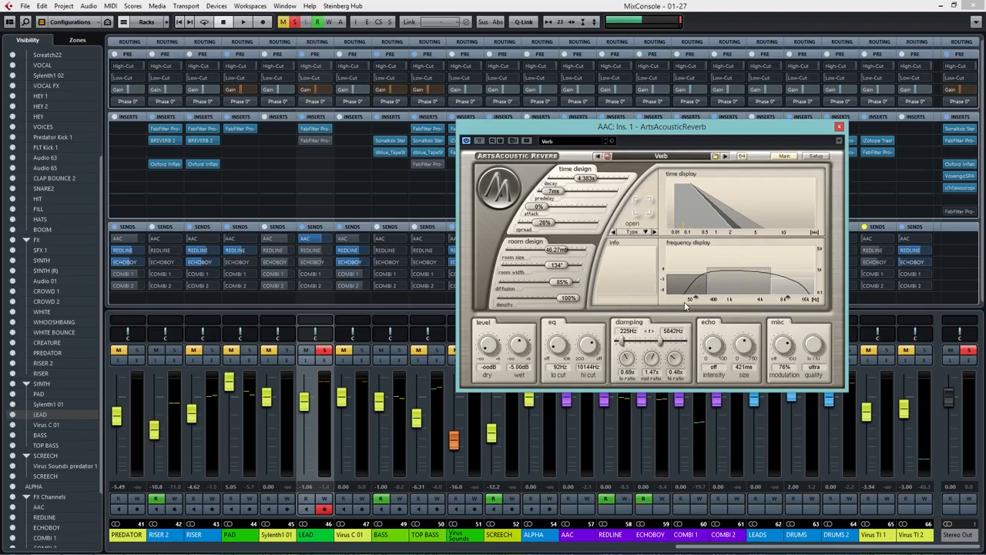
{"action": "left_click", "coordinate": [838, 128]}
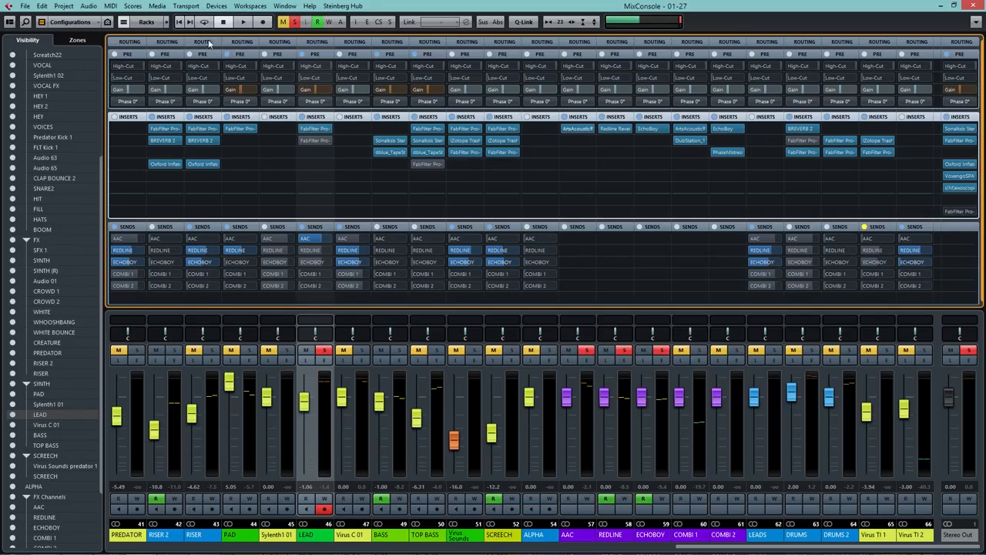
- Show the Equalizers rack in the mixer and examine the low-frequency cut on the AAC effects channel
{"action": "left_click", "coordinate": [146, 23]}
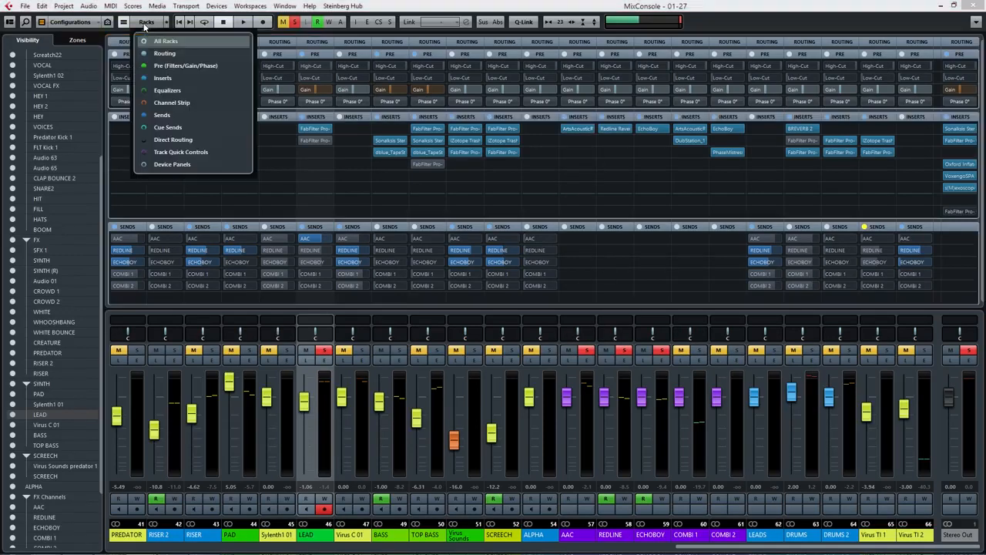
{"action": "left_click", "coordinate": [143, 90]}
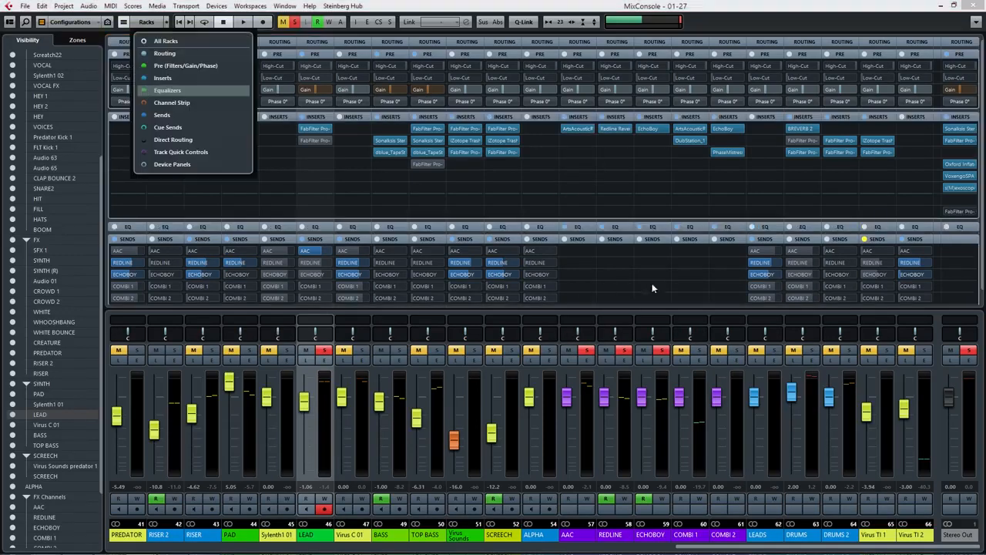
{"action": "left_click", "coordinate": [574, 228]}
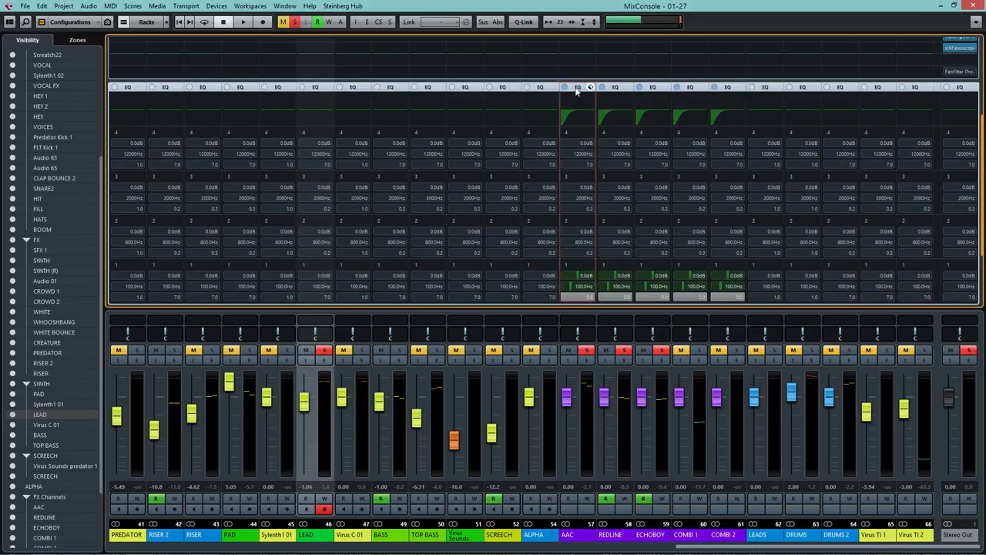
{"action": "left_click_drag", "start_coordinate": [576, 91], "coordinate": [576, 116]}
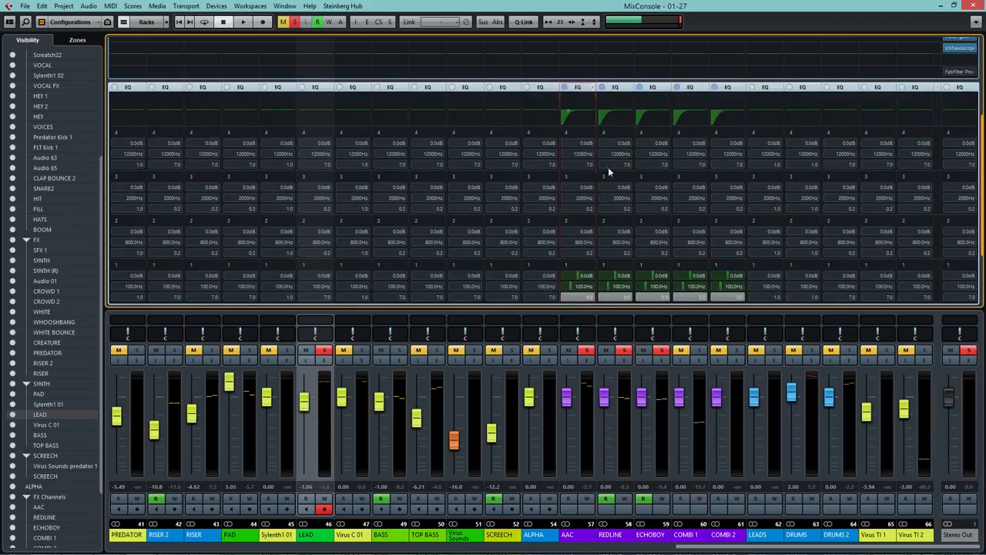
- Reopen the ArtsAcousticReverb insert on the AAC channel and set its hi cut to about 9996 Hz
{"action": "scroll", "coordinate": [609, 171], "scroll_direction": "up", "scroll_amount": 5}
{"action": "scroll", "coordinate": [566, 125], "scroll_direction": "up", "scroll_amount": 1}
{"action": "left_click", "coordinate": [570, 127]}
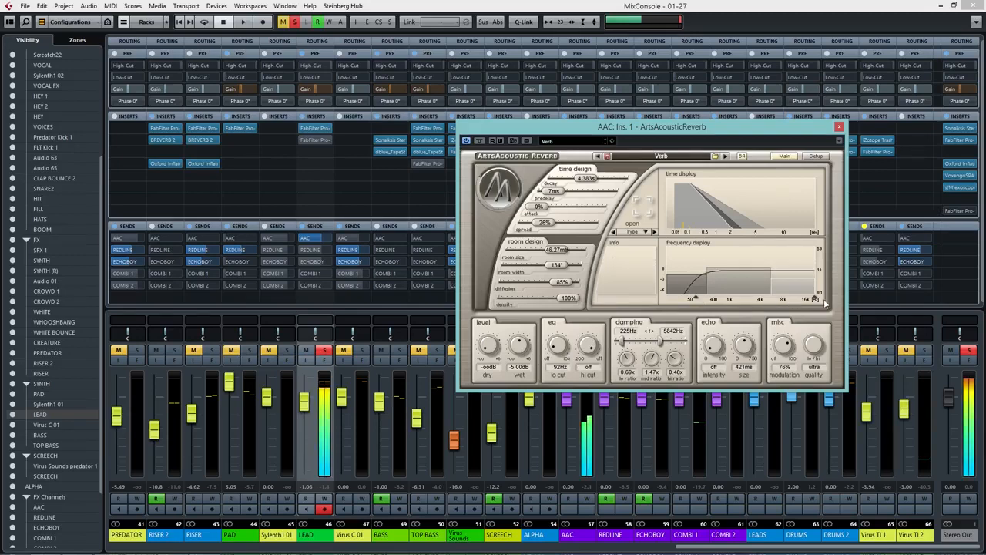
{"action": "mouse_move", "coordinate": [793, 300]}
{"action": "left_mouse_down"}
{"action": "mouse_move", "coordinate": [773, 299]}
{"action": "mouse_move", "coordinate": [788, 300]}
{"action": "left_mouse_up"}
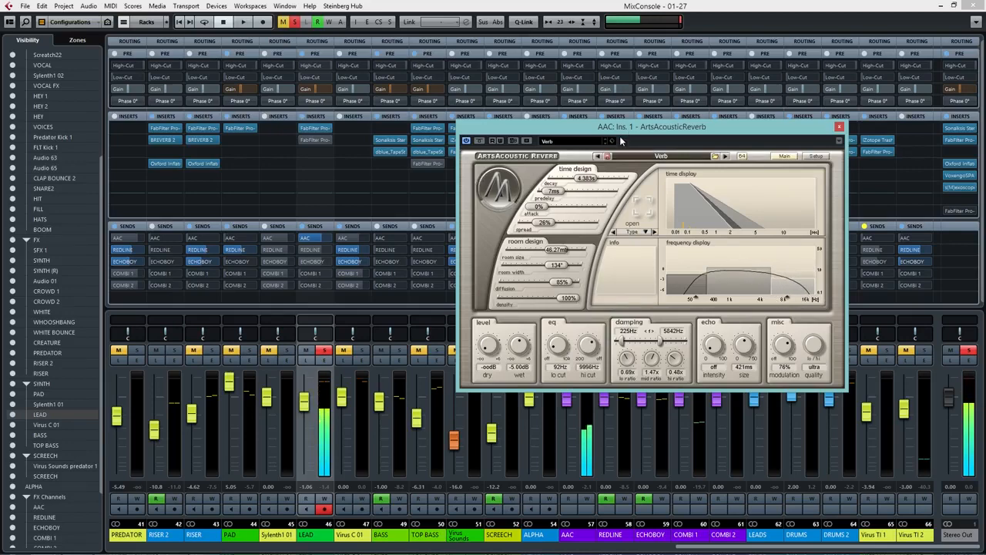